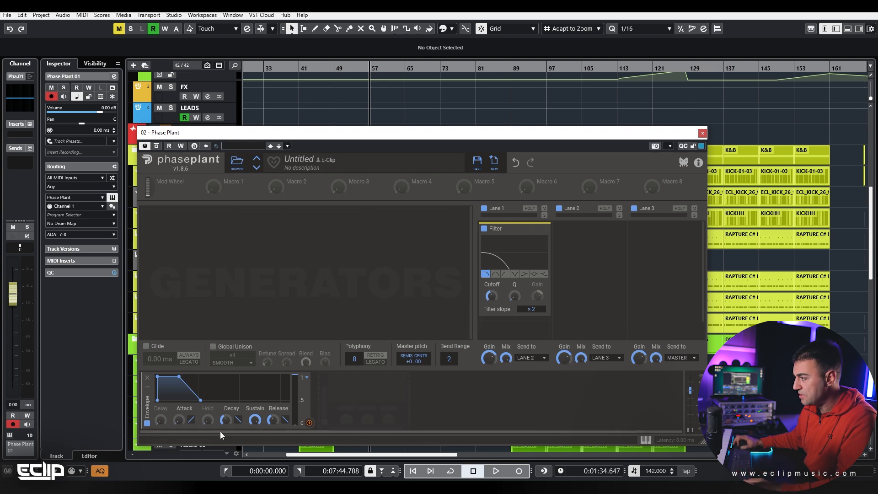
# - Lower the envelope's sustain to zero and assign the envelope to modulate the Lane 1 filter cutoff
pyautogui.moveTo(255, 420); pyautogui.dragTo(227, 418)
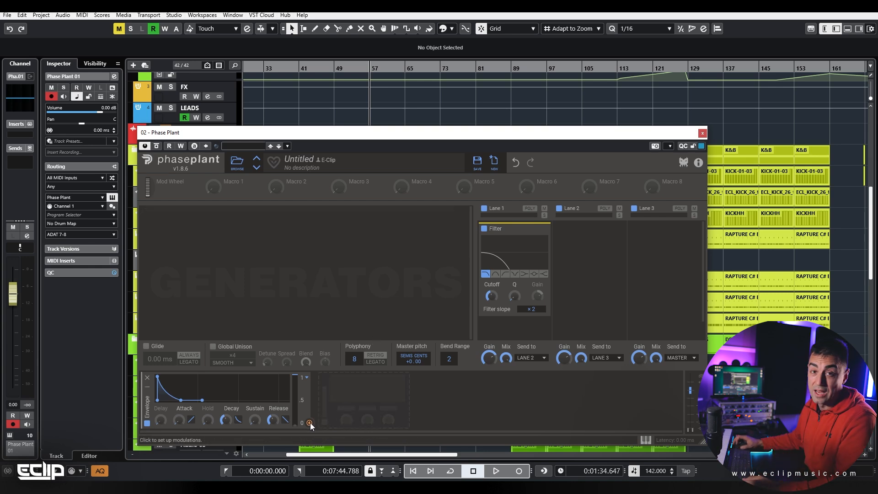
pyautogui.moveTo(311, 422); pyautogui.dragTo(493, 308)
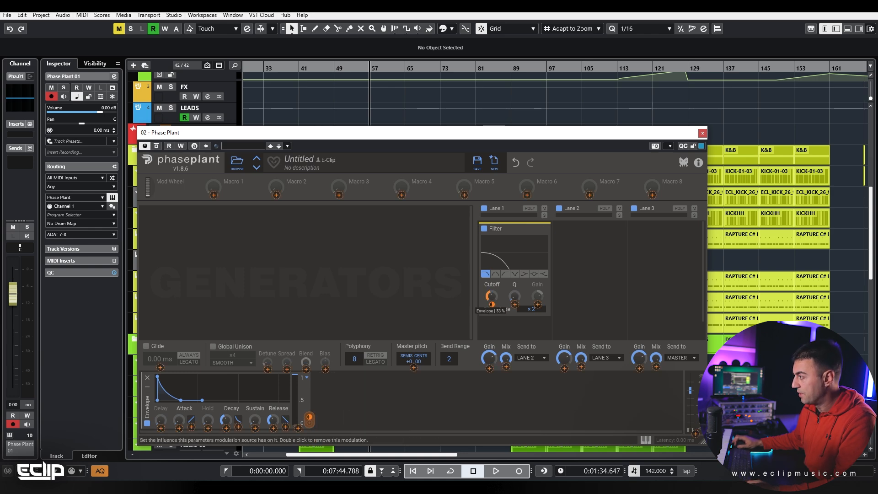
# - Copy all MIDI parts of the BASS ROLLING track 9 onto the Phase Plant 01 track and solo that track
pyautogui.moveTo(300, 131); pyautogui.dragTo(554, 162)
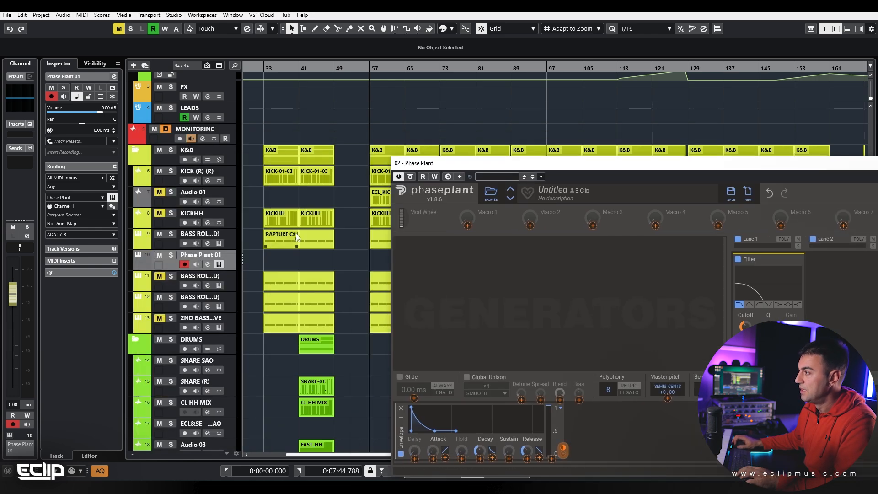
pyautogui.rightClick(228, 235)
pyautogui.click(293, 250)
pyautogui.moveTo(293, 248); pyautogui.dragTo(286, 262)
pyautogui.scroll(-4, 269, 262)
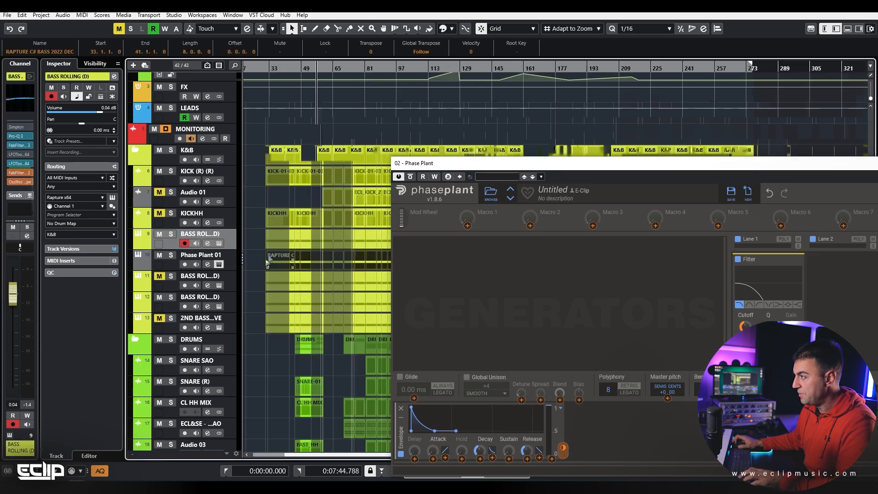
pyautogui.click(230, 262)
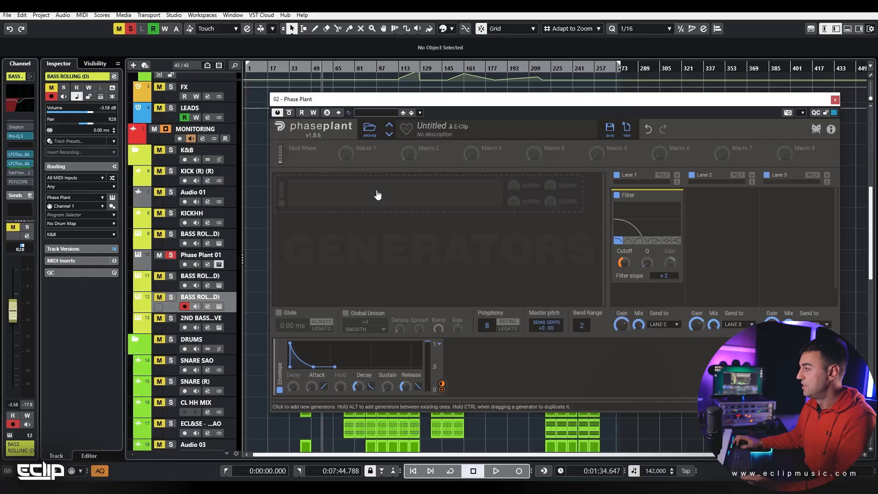
pyautogui.click(378, 196)
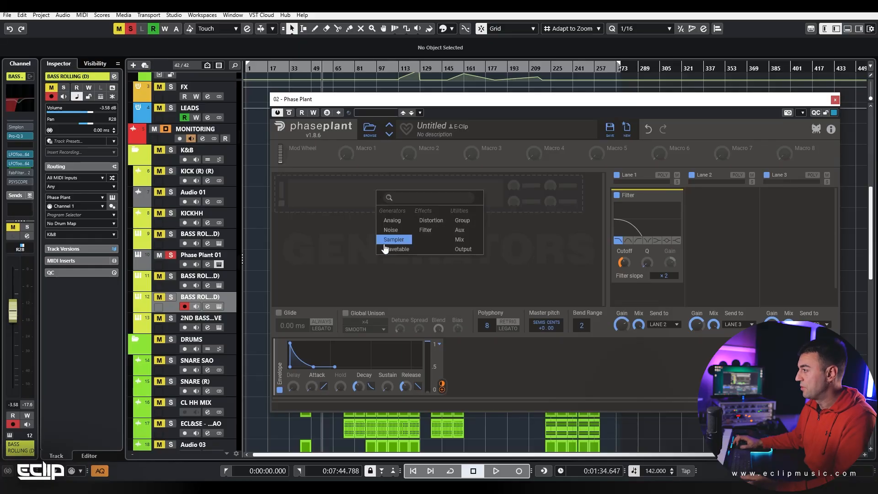
pyautogui.click(395, 244)
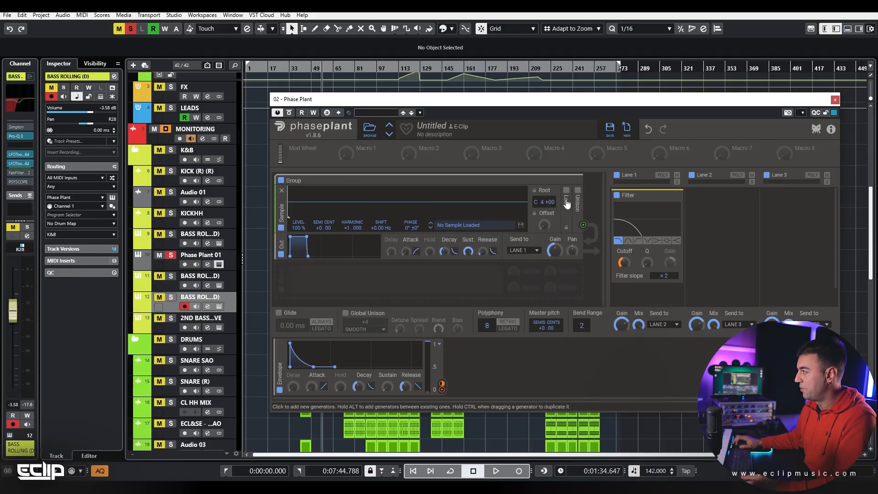
pyautogui.click(578, 182)
# - Add a Wavetable generator and load the Dispersed Saw wavetable from the factory Saws folder
pyautogui.click(320, 192)
pyautogui.click(344, 249)
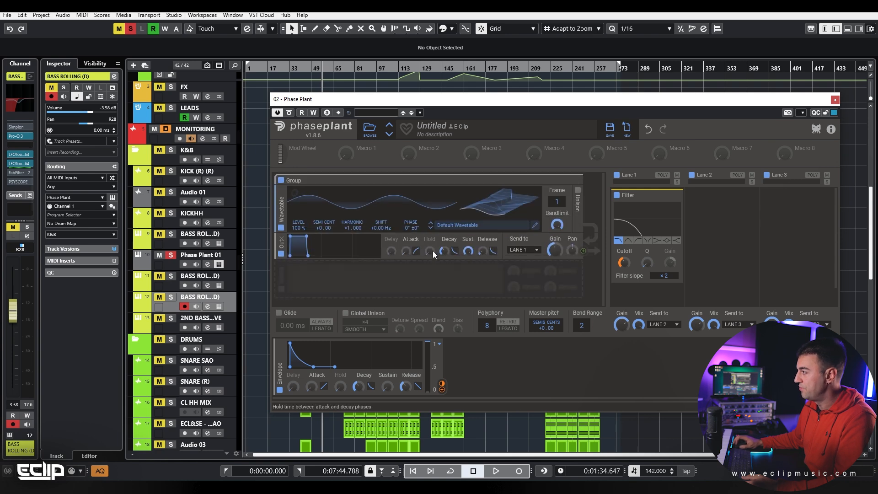
pyautogui.click(475, 225)
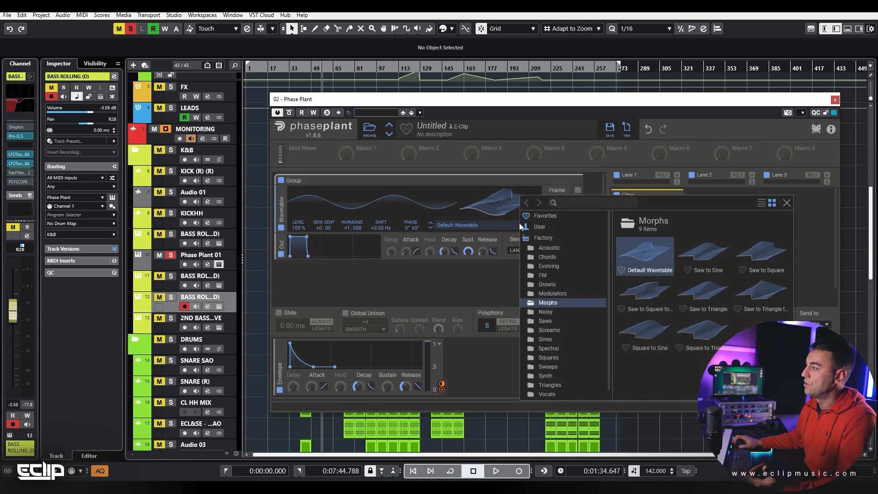
pyautogui.click(547, 321)
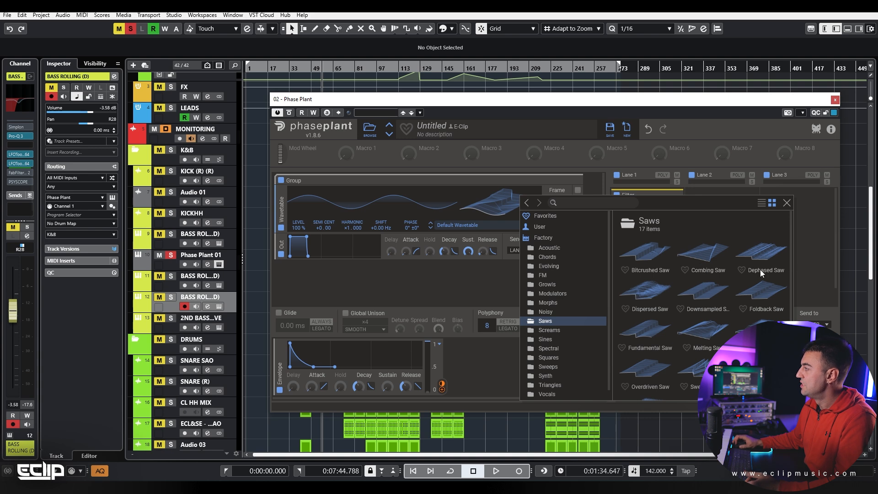
pyautogui.click(641, 298)
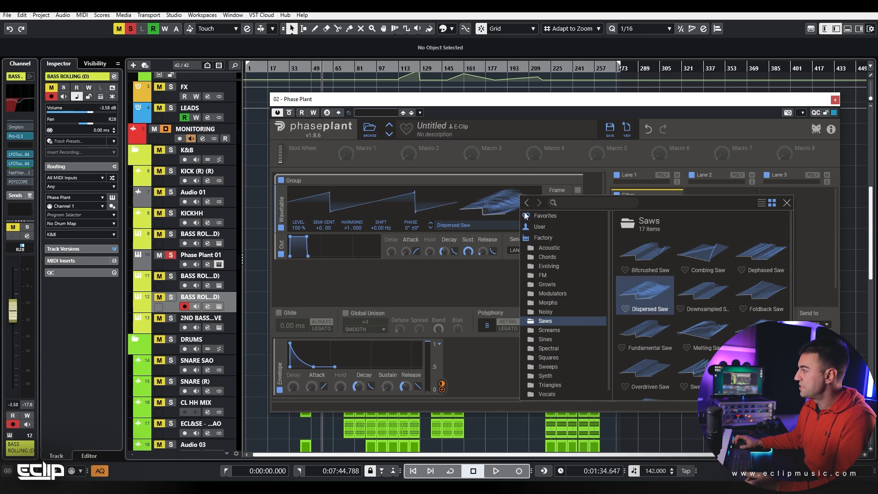
pyautogui.click(788, 204)
# - Set the wavetable frame to 184 and audition the bass with playback
pyautogui.moveTo(558, 201); pyautogui.dragTo(558, 142)
pyautogui.press('space')
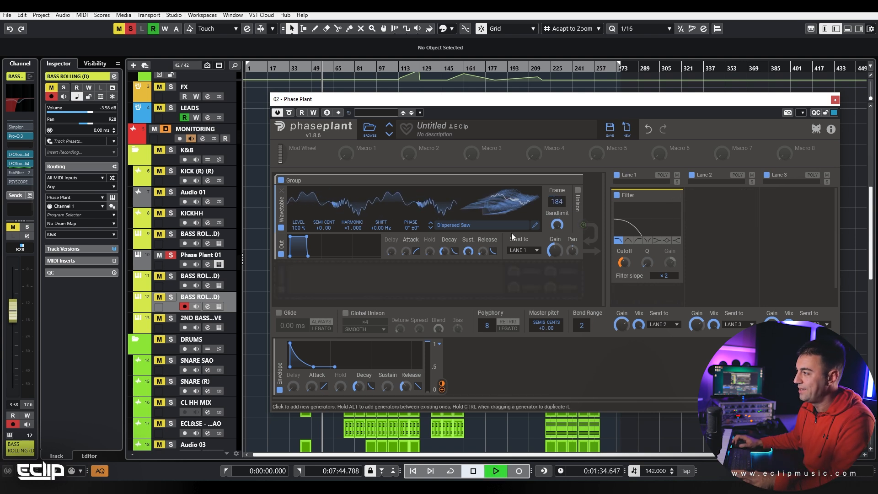
pyautogui.press('space')
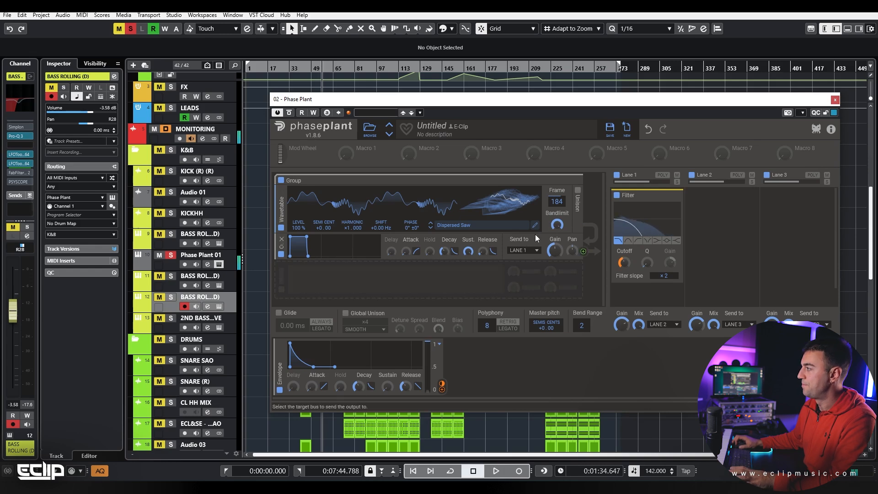
# - Replace the generator's wavetable with Dephased Saw and audition it
pyautogui.click(470, 228)
pyautogui.click(759, 255)
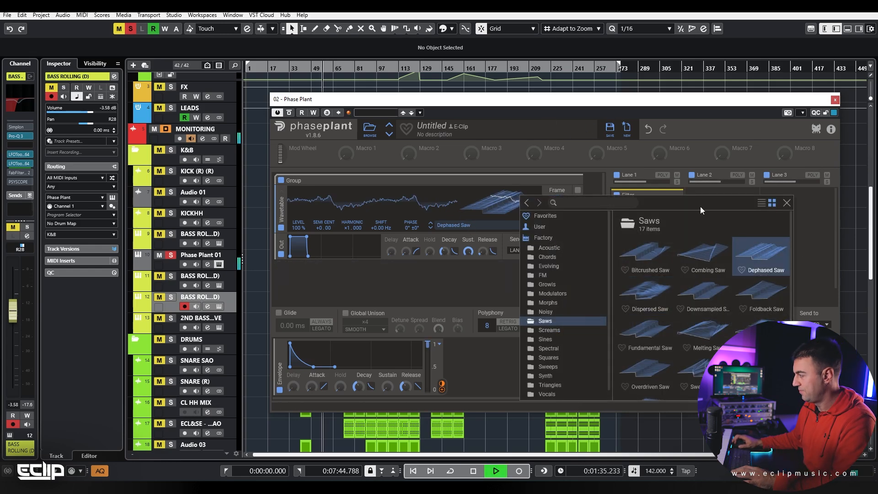
pyautogui.click(787, 202)
pyautogui.press('space')
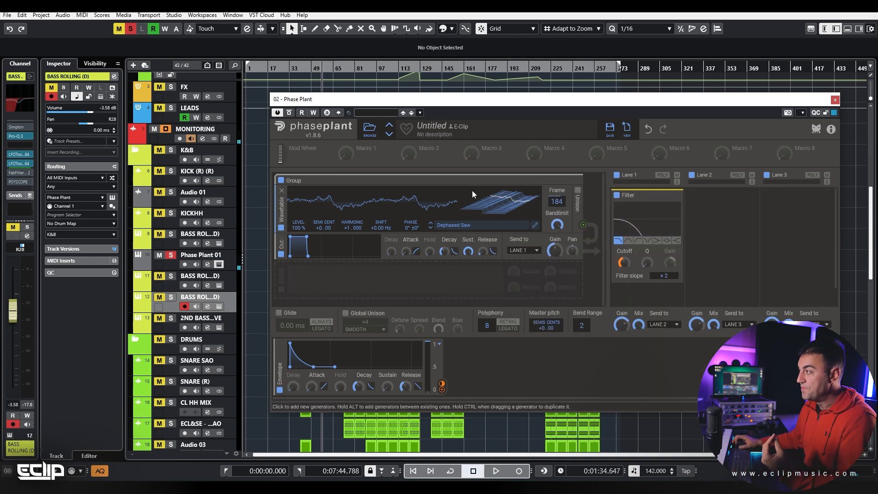
# - Enable the low-cut pre-filter on the Phase Plant 01 channel and set it to 422.5 Hz
pyautogui.click(238, 253)
pyautogui.click(272, 200)
pyautogui.press('e')
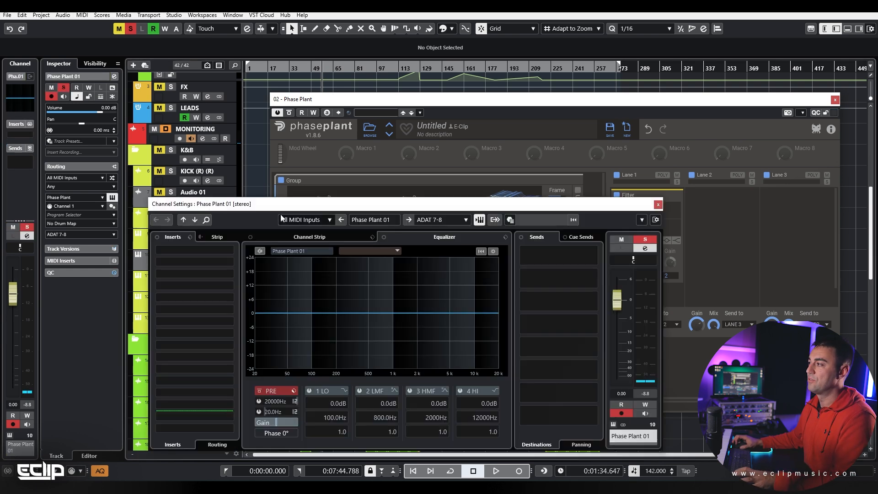
pyautogui.click(259, 412)
pyautogui.moveTo(292, 344); pyautogui.dragTo(296, 314)
# - Raise the Phase Plant 01 channel volume to 6.00 dB during playback and close its channel settings
pyautogui.press('space')
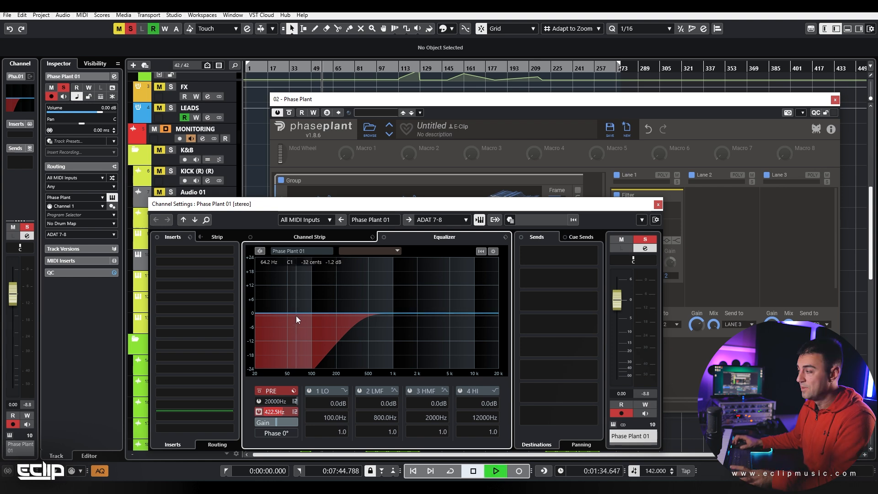
pyautogui.moveTo(618, 309); pyautogui.dragTo(617, 285)
pyautogui.press('space')
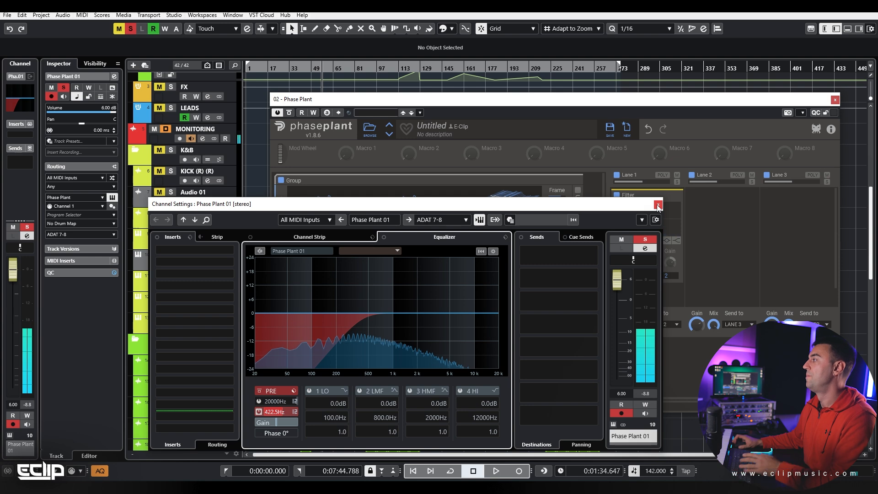
pyautogui.click(658, 206)
# - Add a Distortion effect to Lane 2 and set its Spread to about 63% during playback
pyautogui.click(704, 198)
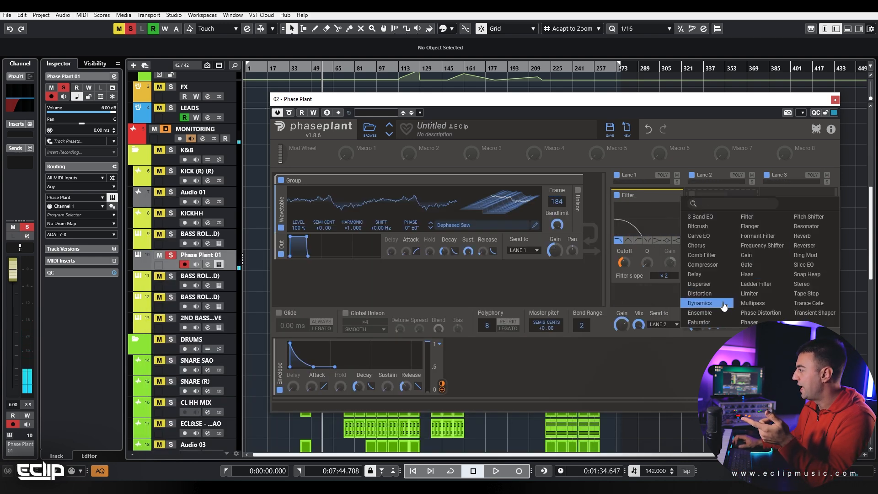
pyautogui.click(708, 294)
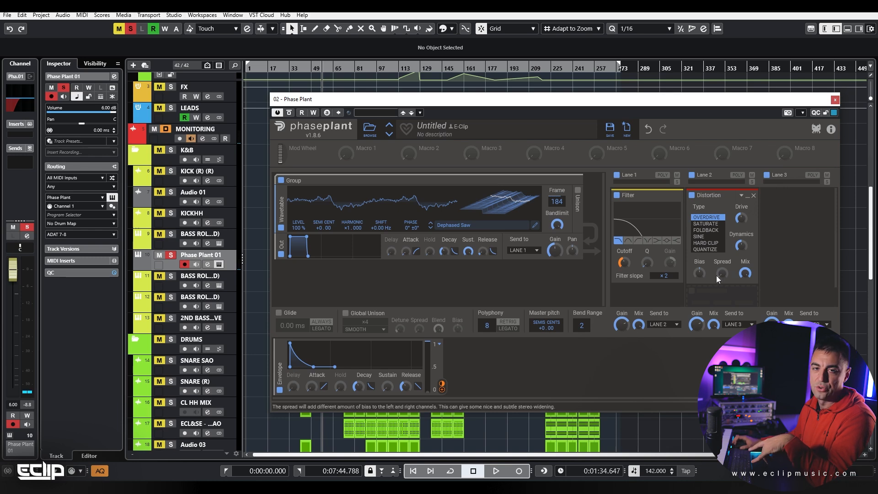
pyautogui.press('space')
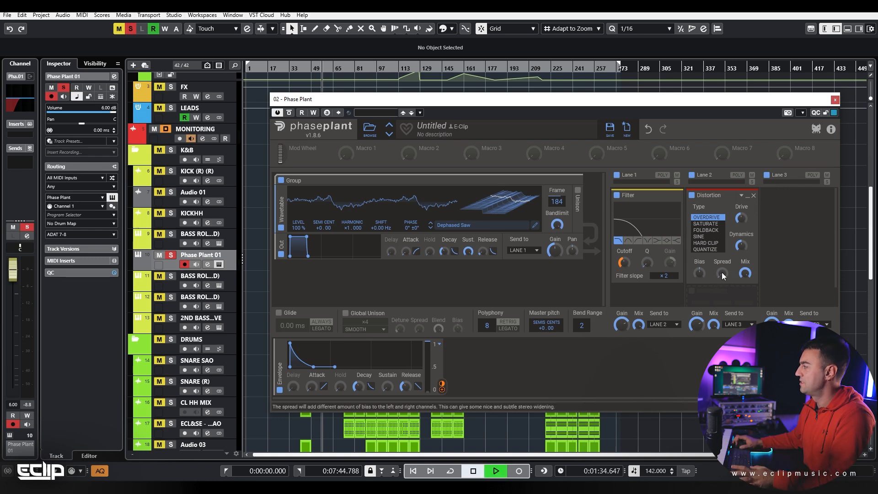
pyautogui.moveTo(723, 272); pyautogui.dragTo(723, 256)
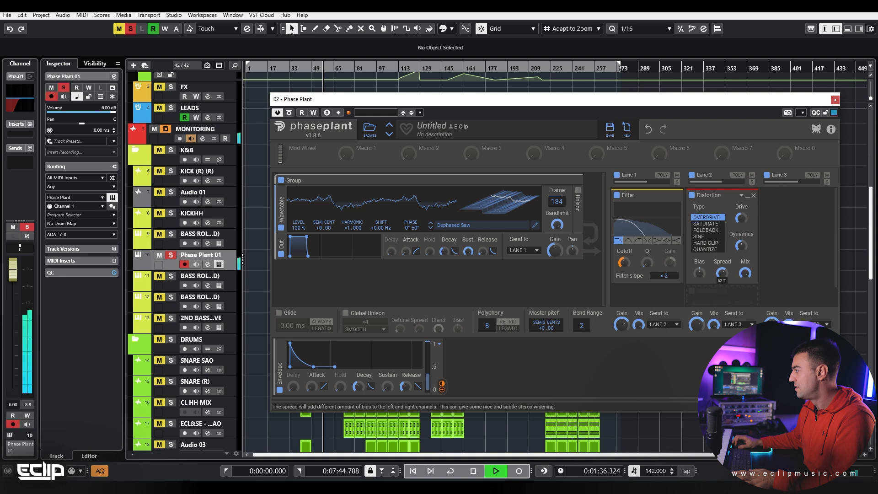
# - Audition the Distortion's Saturate, Foldback, Hard Clip and Quantize types during playback
pyautogui.click(708, 223)
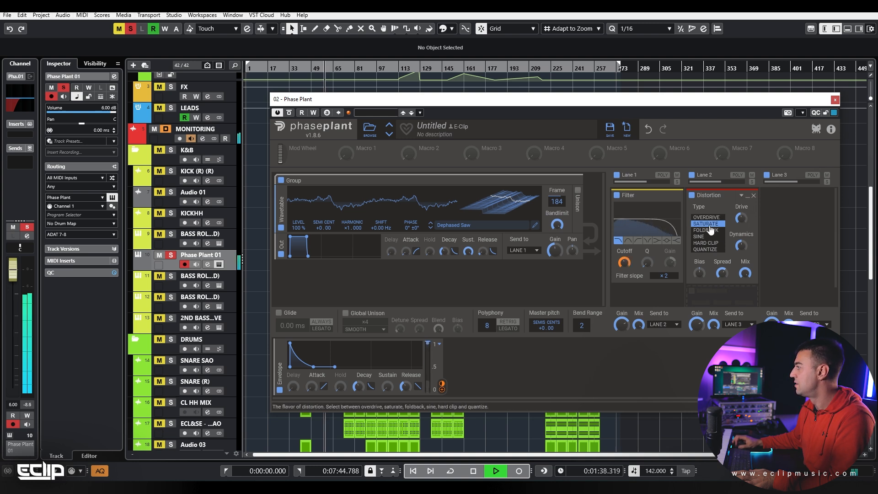
pyautogui.moveTo(745, 273); pyautogui.dragTo(722, 274)
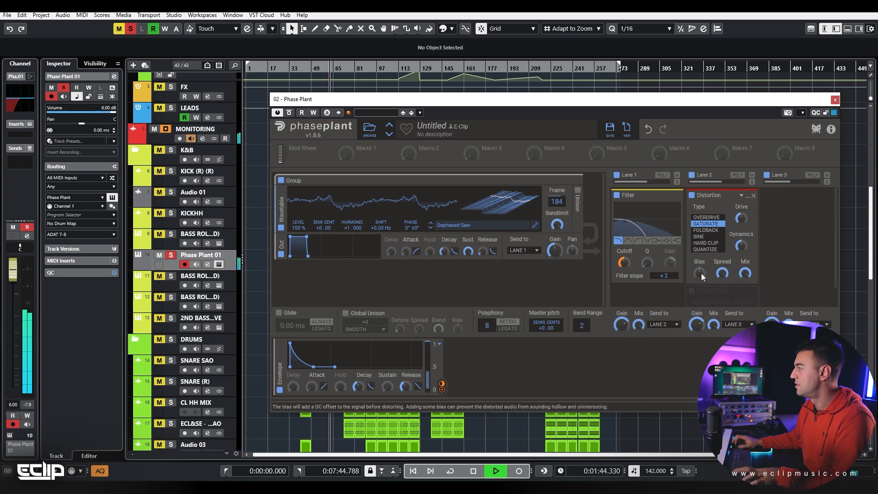
pyautogui.click(708, 230)
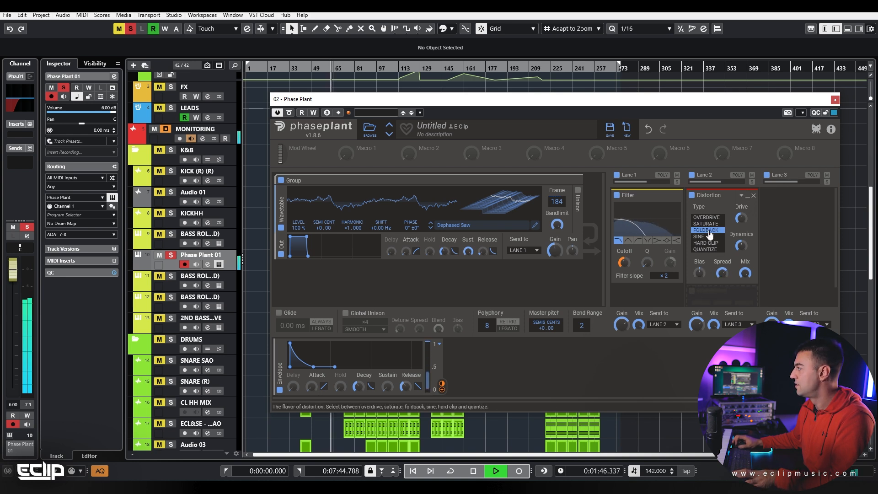
pyautogui.click(710, 238)
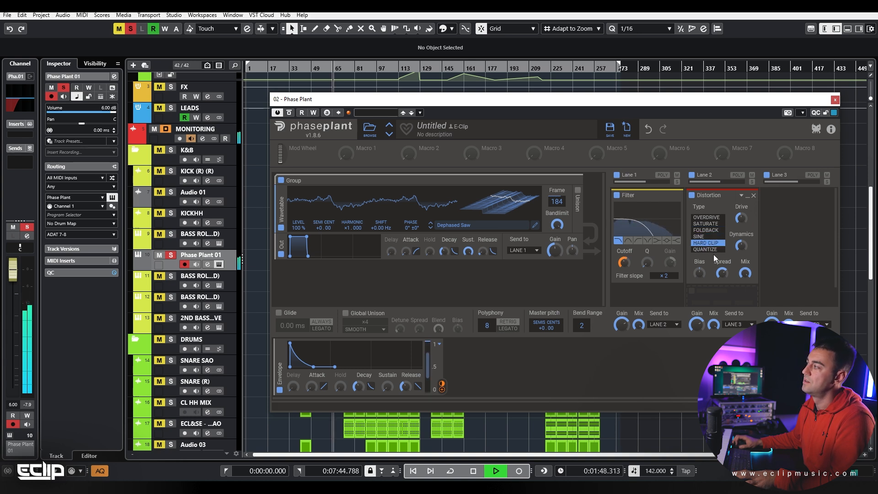
pyautogui.click(708, 249)
pyautogui.press('space')
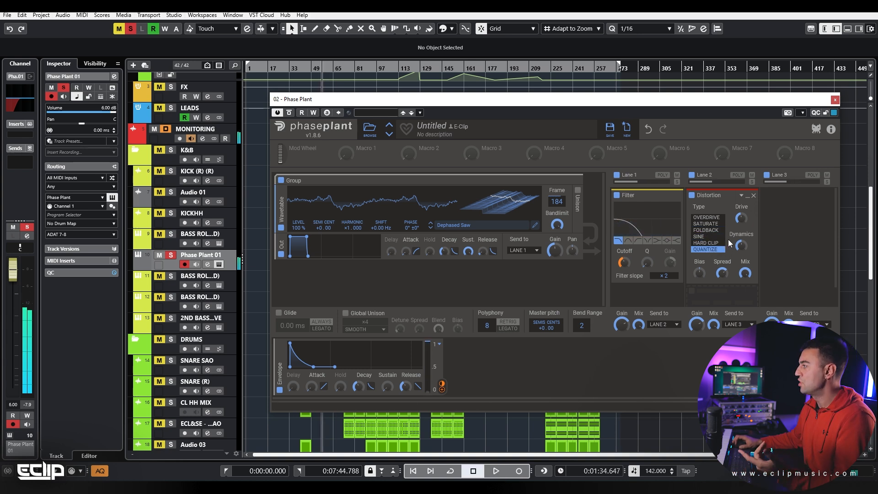
# - Set the Distortion type to Overdrive, bypass the effect and listen to the sound without it
pyautogui.click(715, 218)
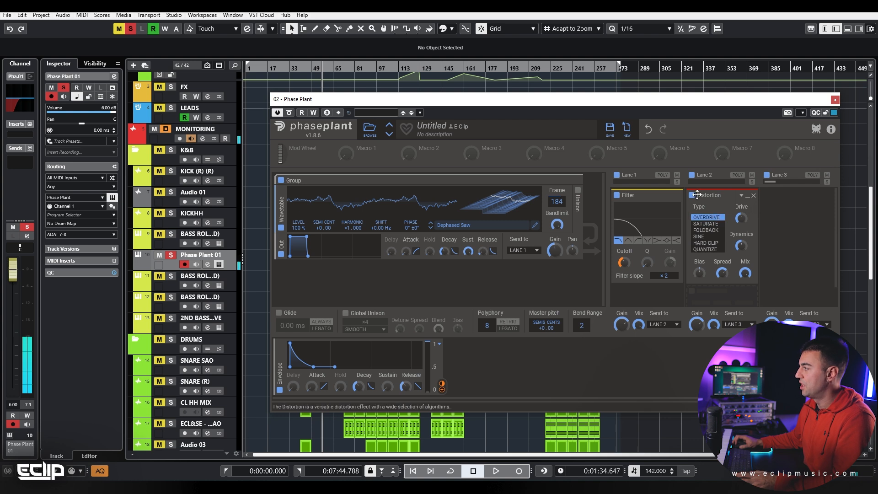
pyautogui.click(692, 196)
pyautogui.press('space')
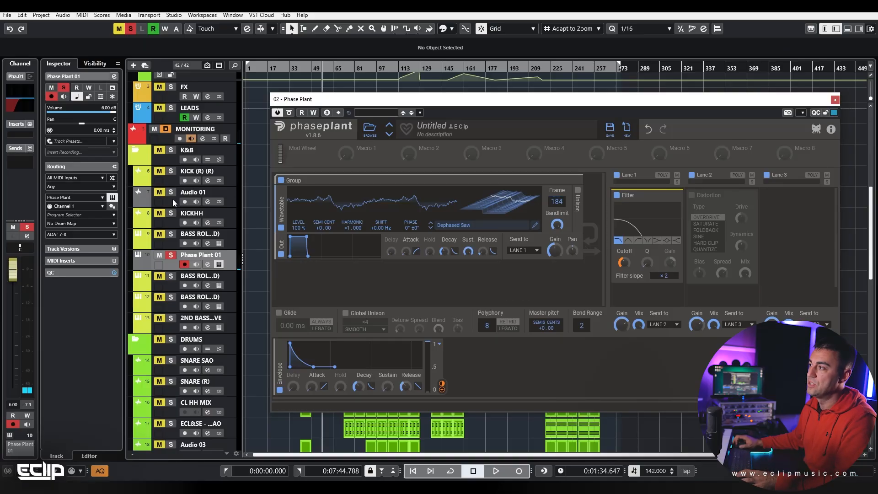
# - Insert LFOTool_x64 on the Phase Plant 01 channel and raise the middle point of its LFO curve toward the top
pyautogui.press('e')
pyautogui.click(197, 390)
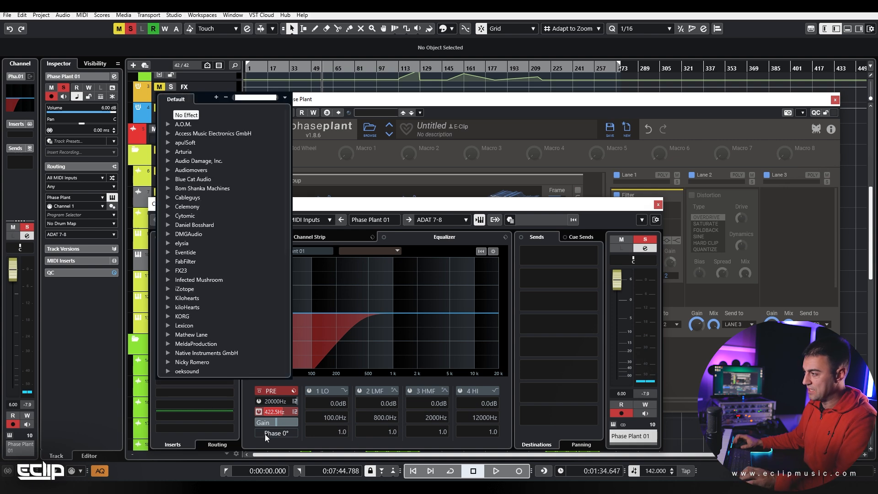
pyautogui.press('Return')
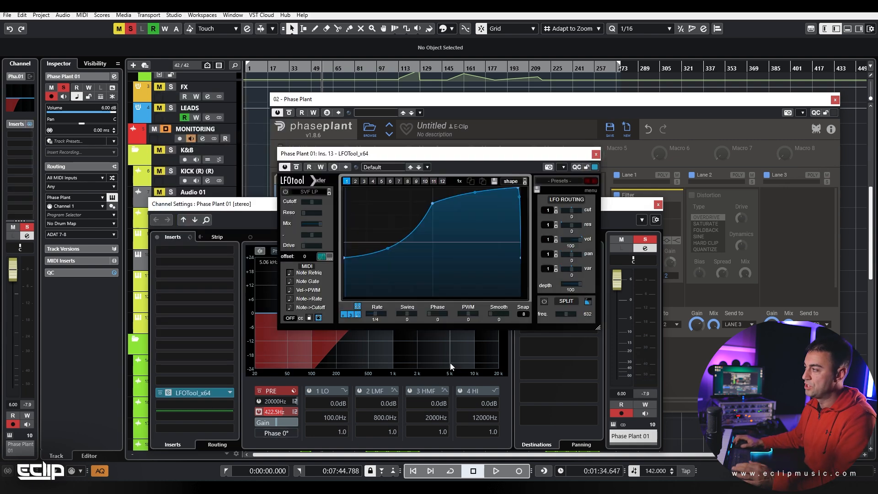
pyautogui.moveTo(434, 203); pyautogui.dragTo(433, 192)
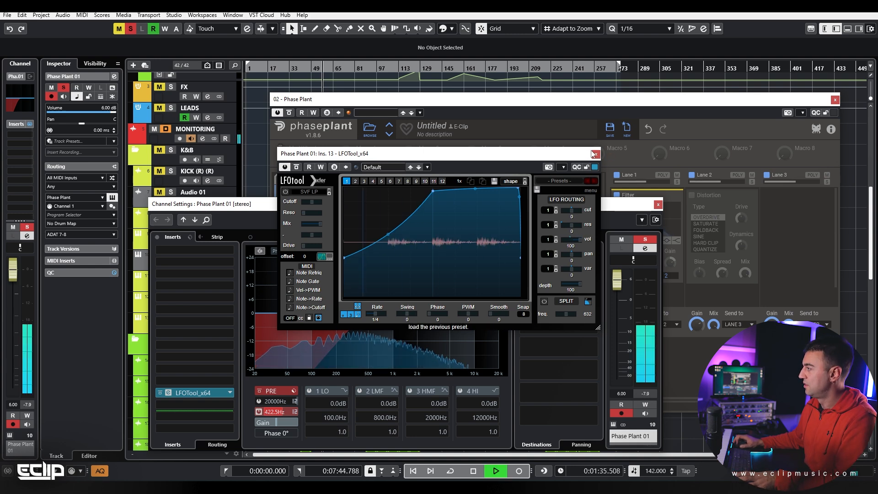
pyautogui.click(596, 154)
# - Set the channel low-cut filter's slope to 24 dB/Oct
pyautogui.rightClick(283, 413)
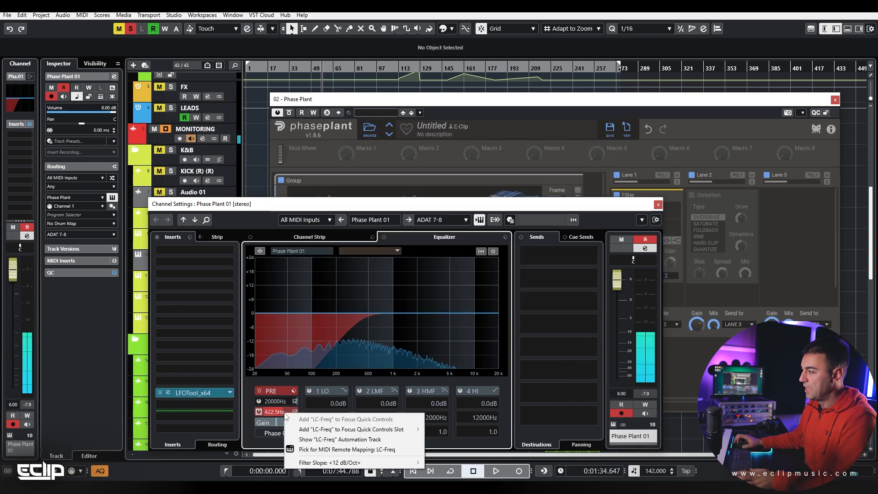
pyautogui.moveTo(330, 461)
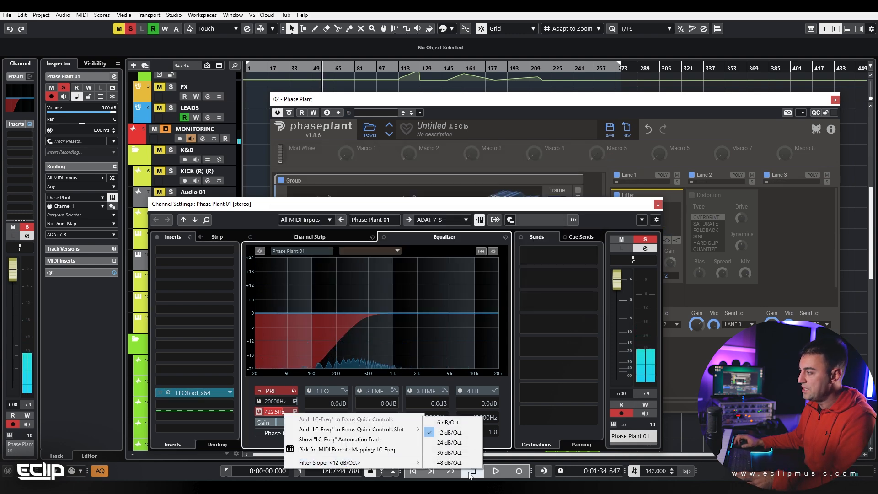
pyautogui.click(450, 443)
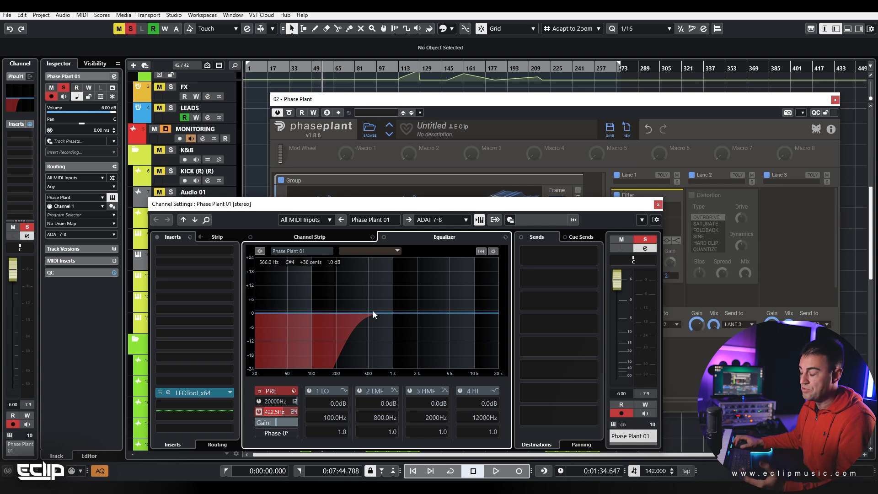
# - Cut the Phase Plant 01 channel EQ by about 5.3 dB near 498 Hz with band 2, Q 0.3, and audition it
pyautogui.moveTo(367, 312); pyautogui.dragTo(368, 322)
pyautogui.scroll(-7, 369, 311)
pyautogui.press('space')
pyautogui.press('space')
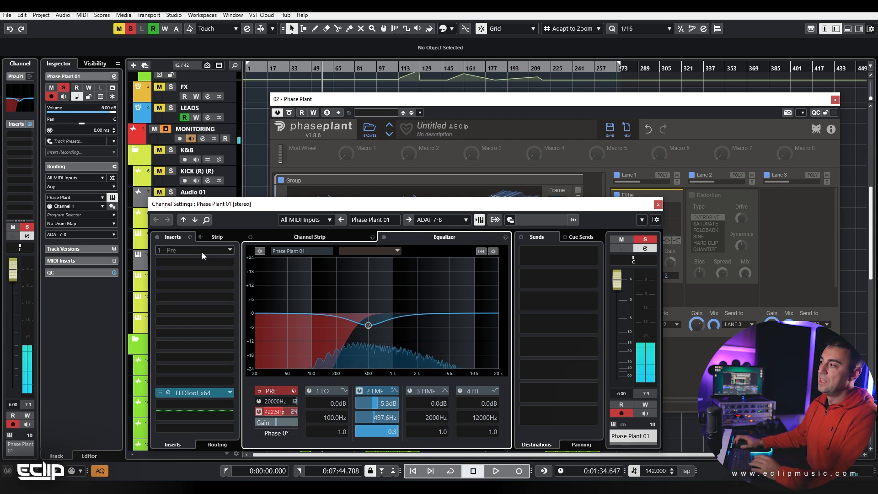
# - Insert MStereoSpread in the first insert slot of the Phase Plant 01 channel
pyautogui.click(202, 251)
pyautogui.write('mstereos')
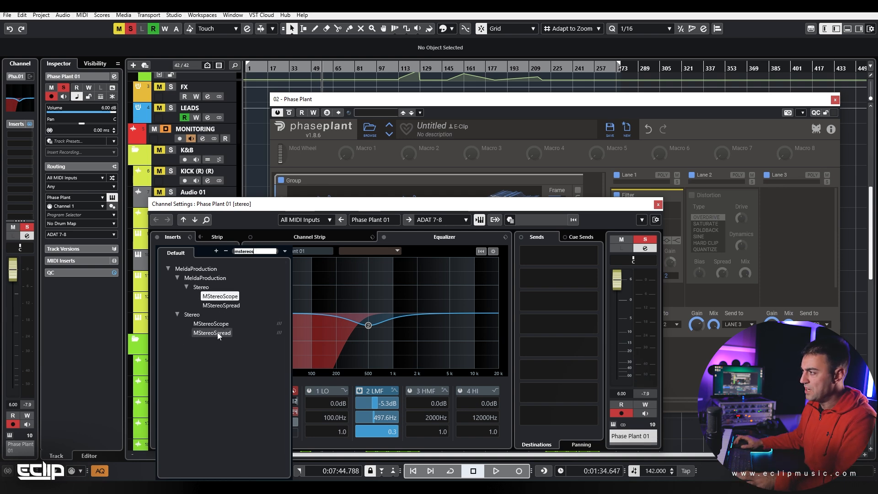
pyautogui.click(218, 334)
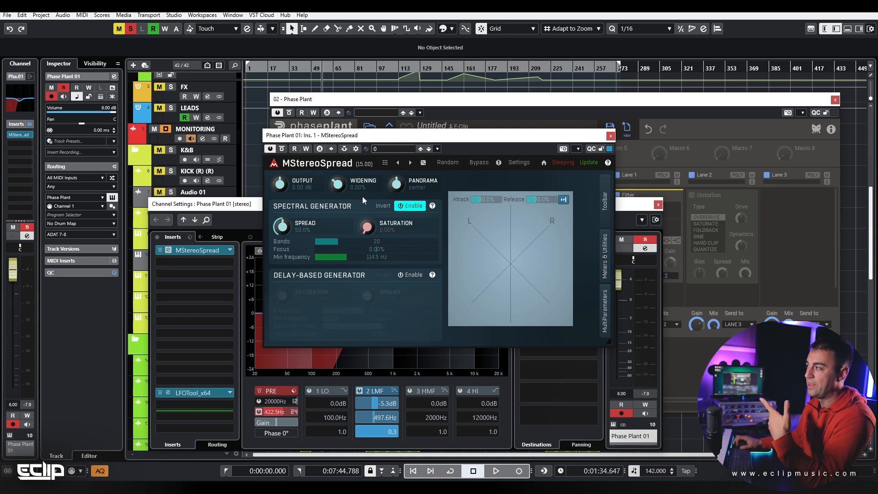
# - Compare the bass layer with and without MStereoSpread during playback, and close the plug-in and channel settings windows
pyautogui.press('space')
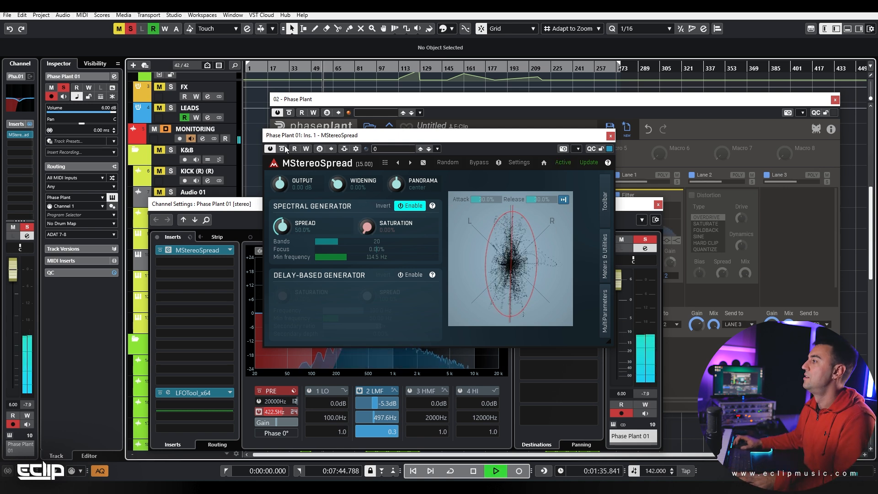
pyautogui.click(282, 149)
pyautogui.click(282, 149)
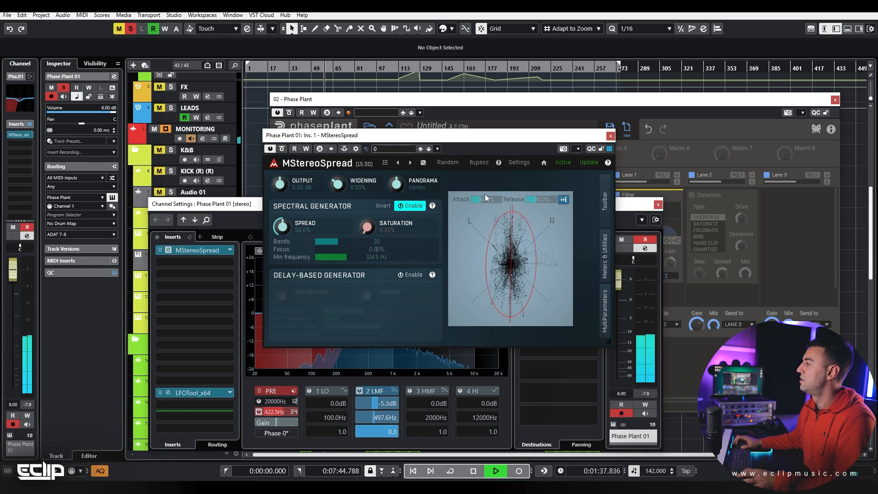
pyautogui.click(611, 136)
pyautogui.click(657, 204)
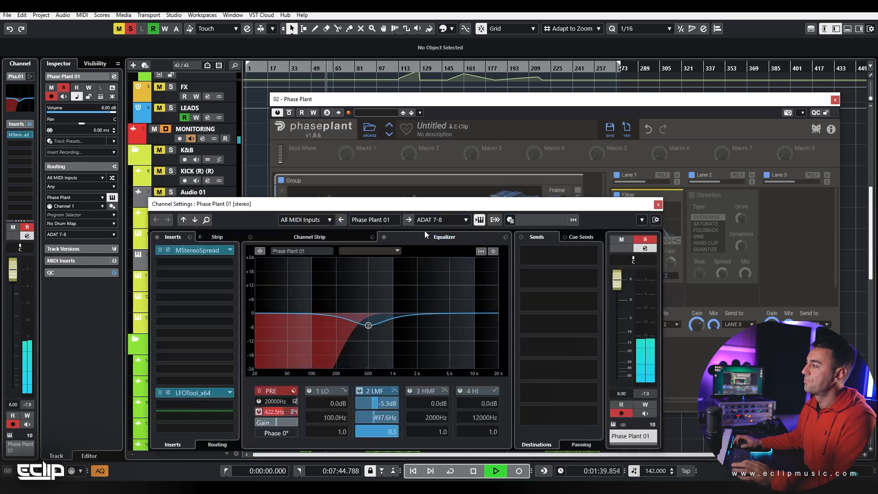
# - Solo the rolling bass on track 9 together with Phase Plant 01 and close the Phase Plant window
pyautogui.press('space')
pyautogui.click(171, 235)
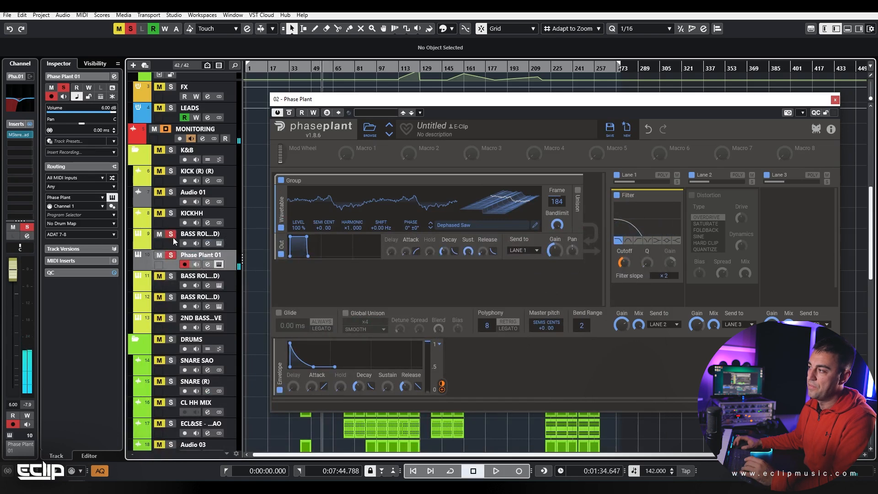
pyautogui.click(835, 100)
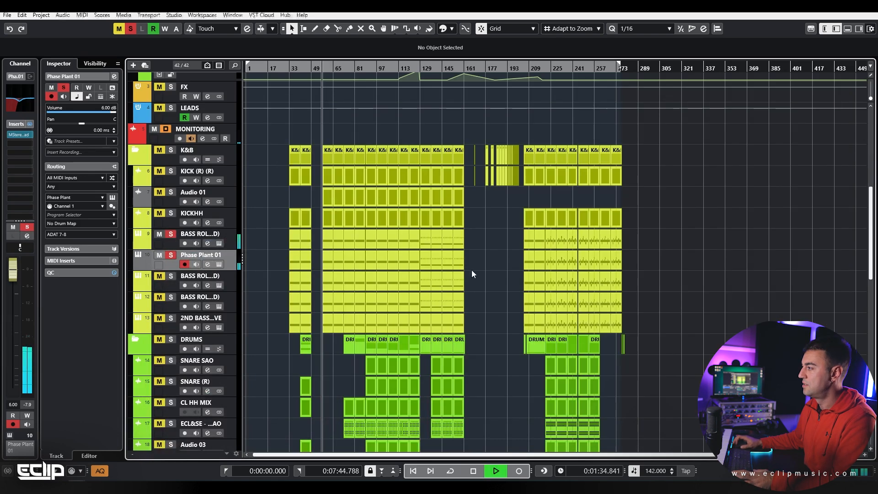
# - Set the Phase Plant 01 channel fader to 6.02 dB and check the Phase Plant instrument during playback
pyautogui.press('e')
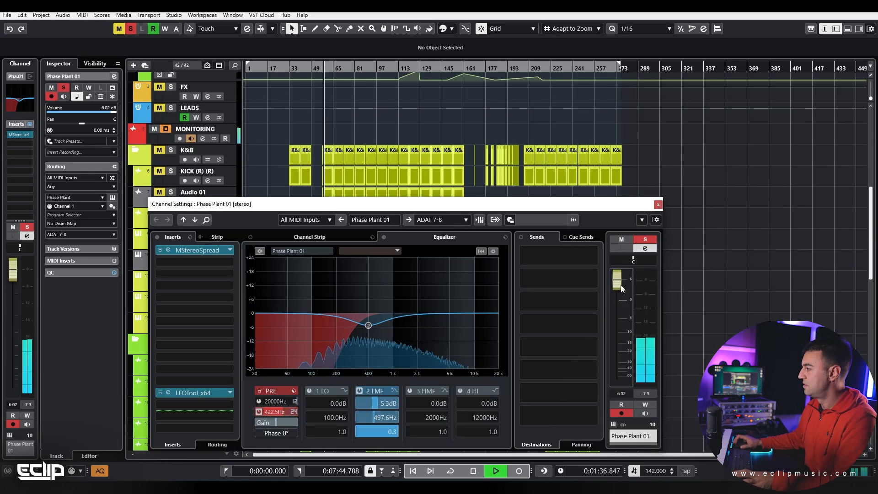
pyautogui.hotkey('alt', 'shift', 'e')
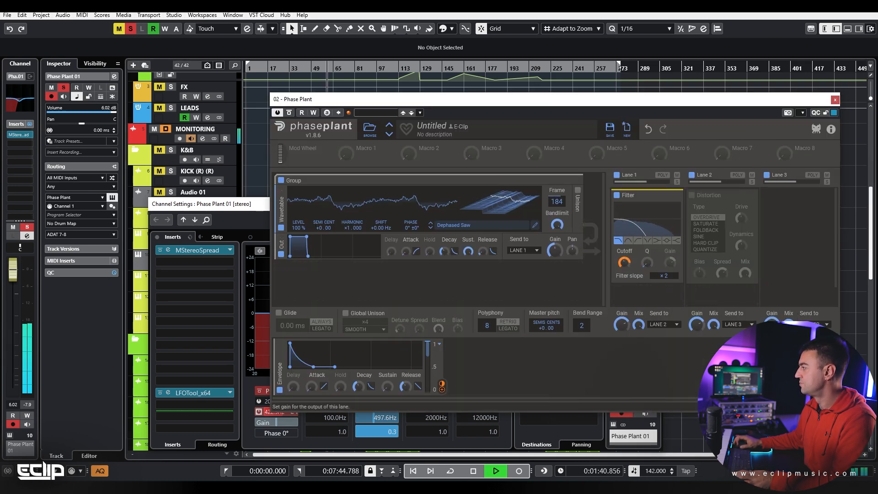
pyautogui.click(836, 100)
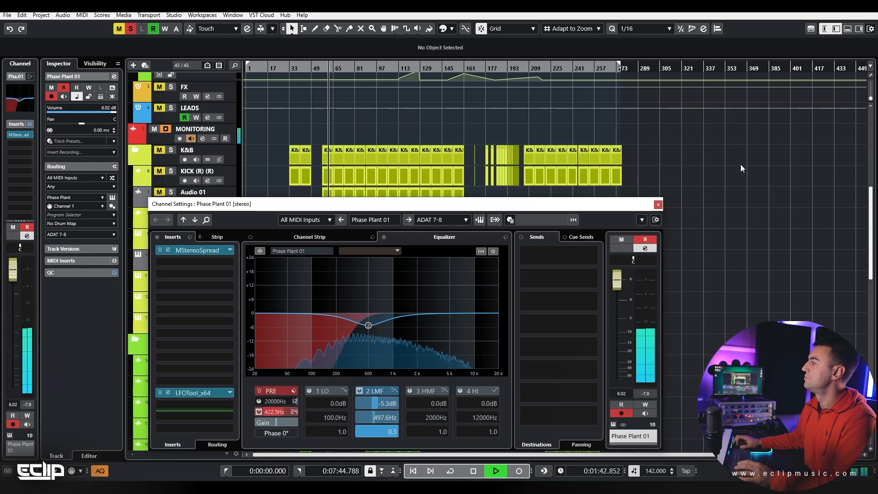
# - Close the channel settings and Phase Plant windows and return to the bass parts around bar 57 in the arrangement
pyautogui.click(659, 204)
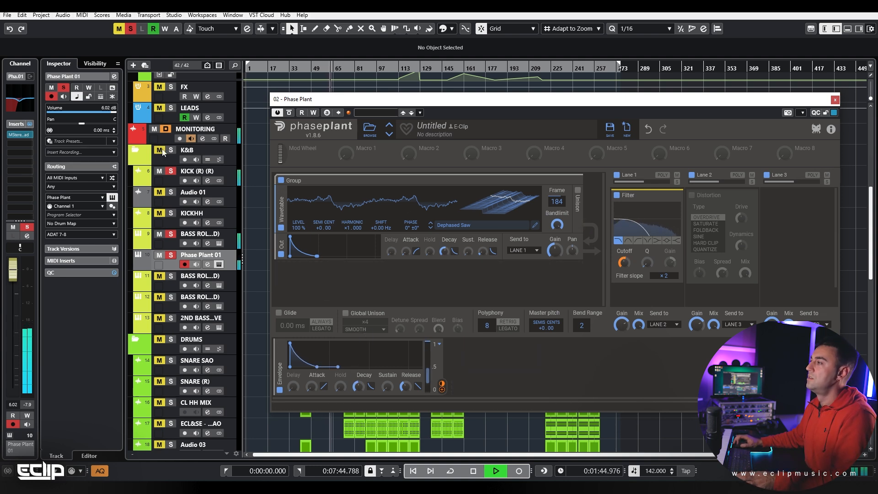
pyautogui.click(836, 100)
pyautogui.scroll(10, 325, 239)
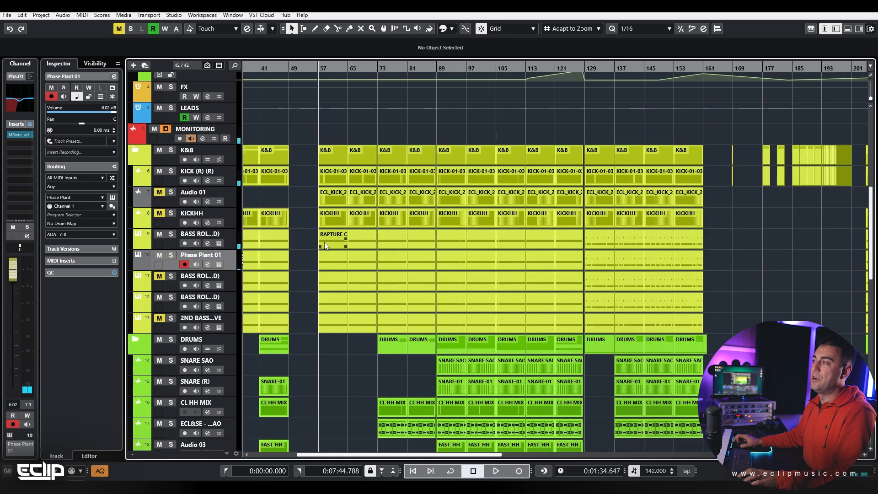